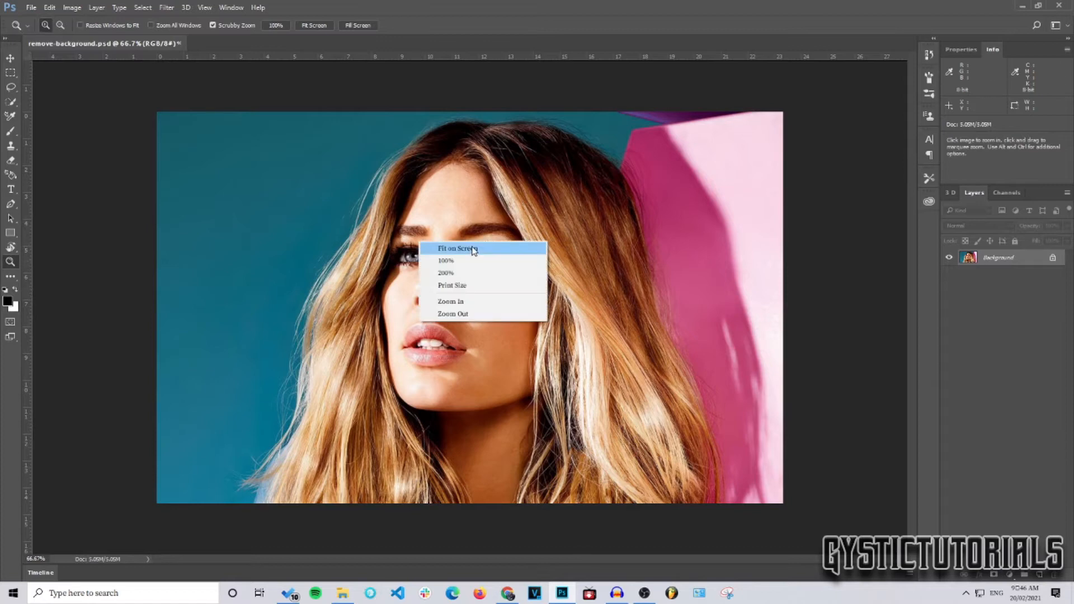
# Fit the photo on screen and try the Magic Eraser tool on the teal background
pyautogui.click(474, 250)
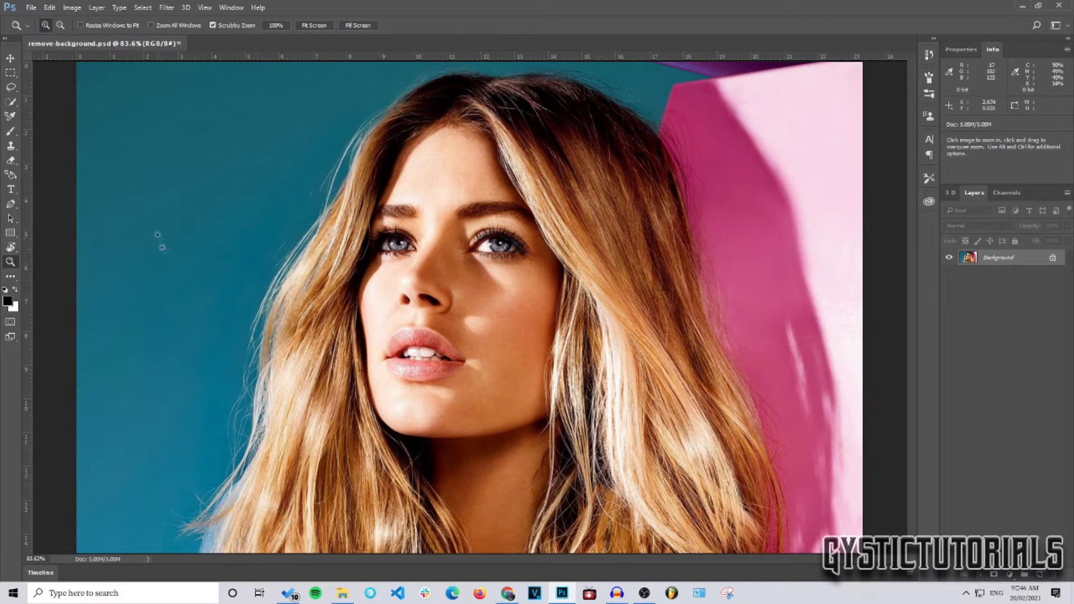
pyautogui.click(11, 163)
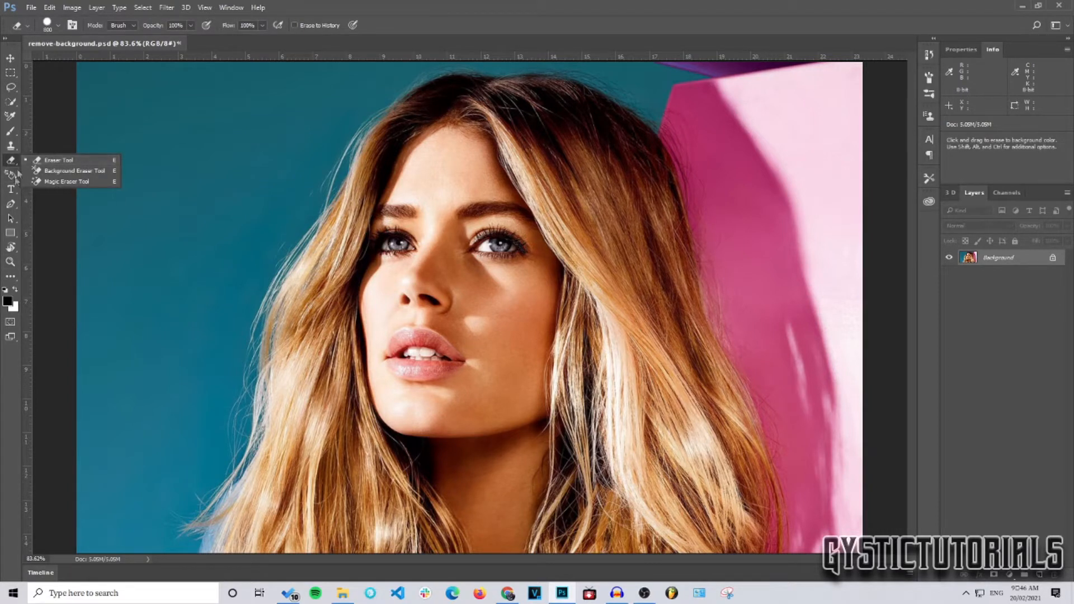
pyautogui.click(86, 183)
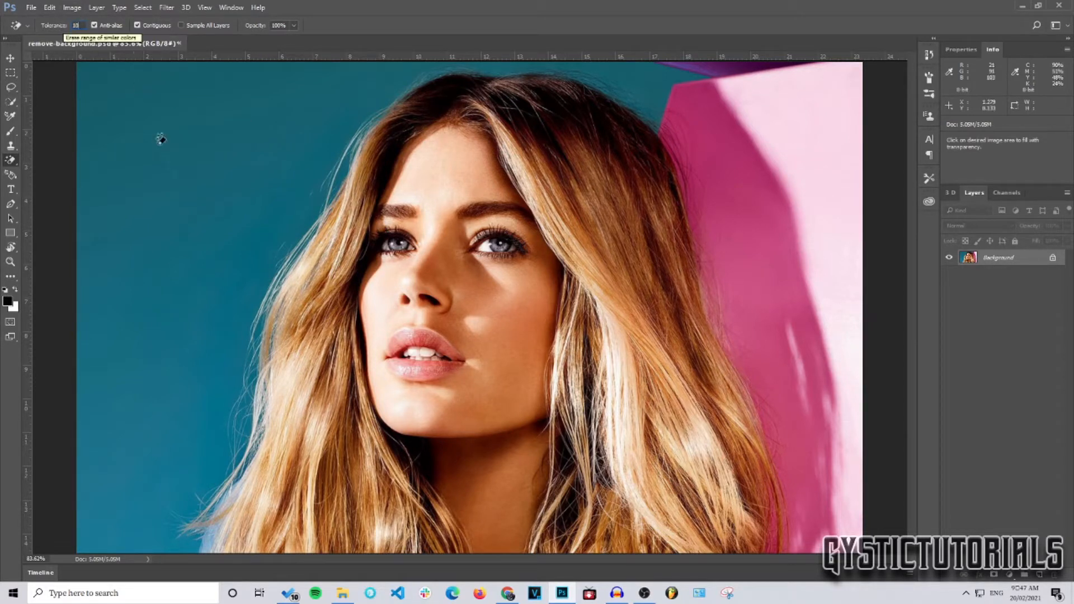
pyautogui.click(163, 140)
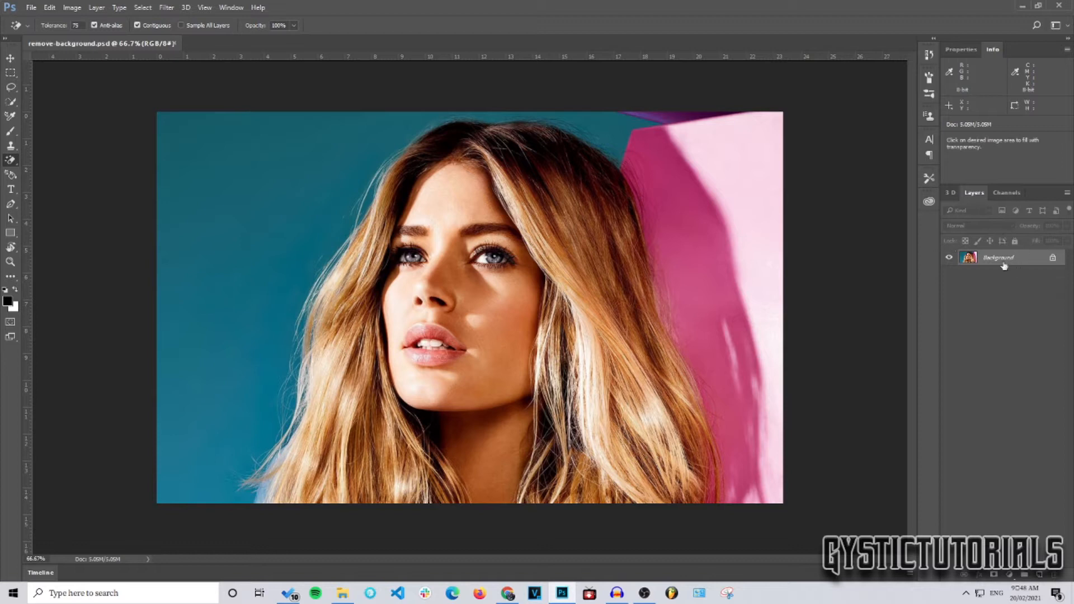
# Duplicate the Background layer within the same document, keeping the suggested name
pyautogui.rightClick(1001, 263)
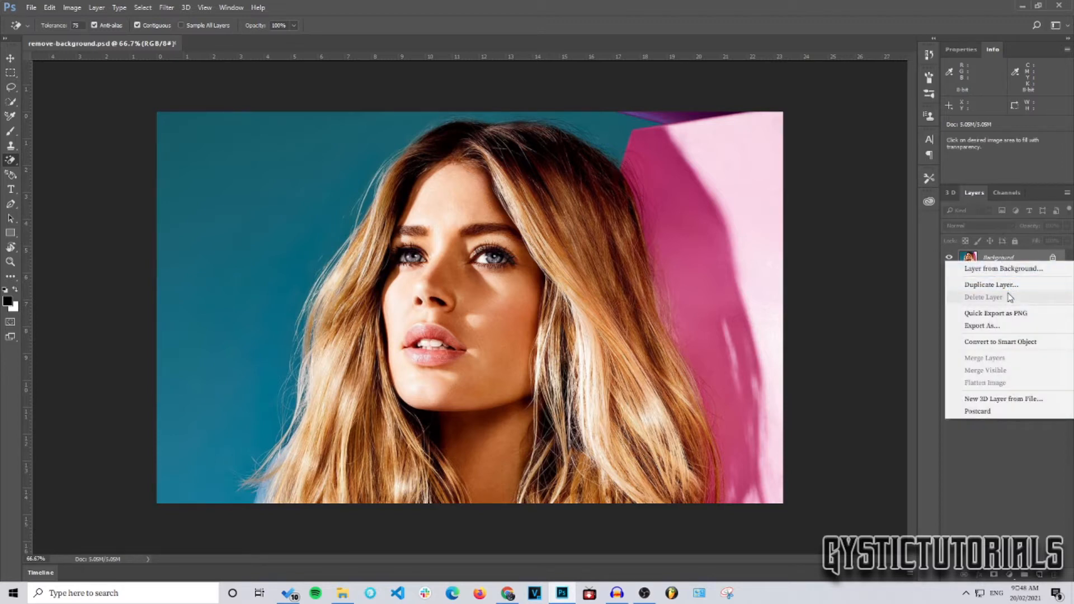
pyautogui.click(1007, 286)
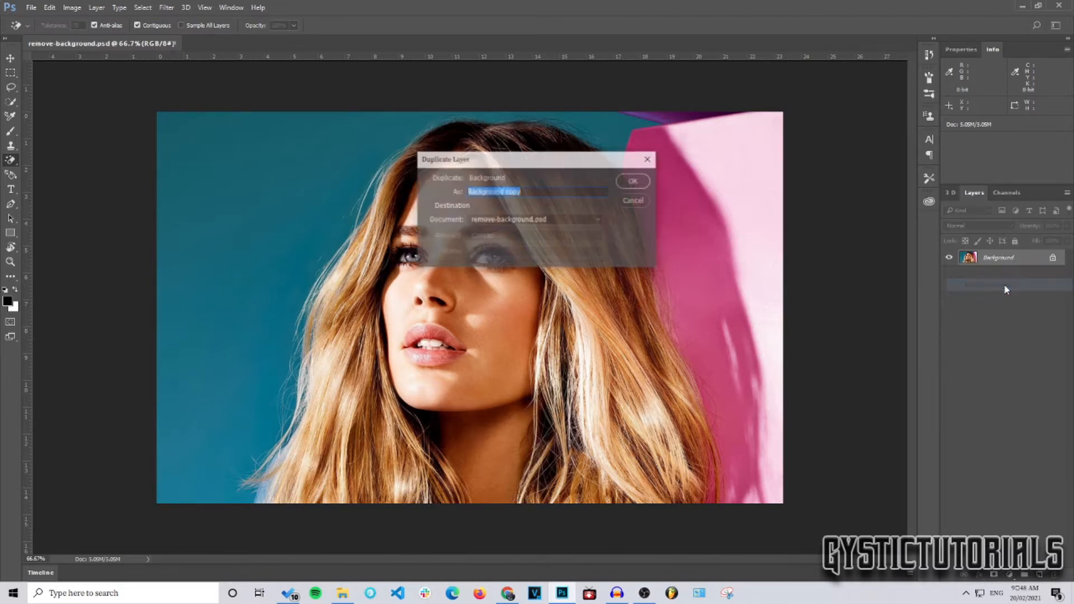
pyautogui.click(635, 179)
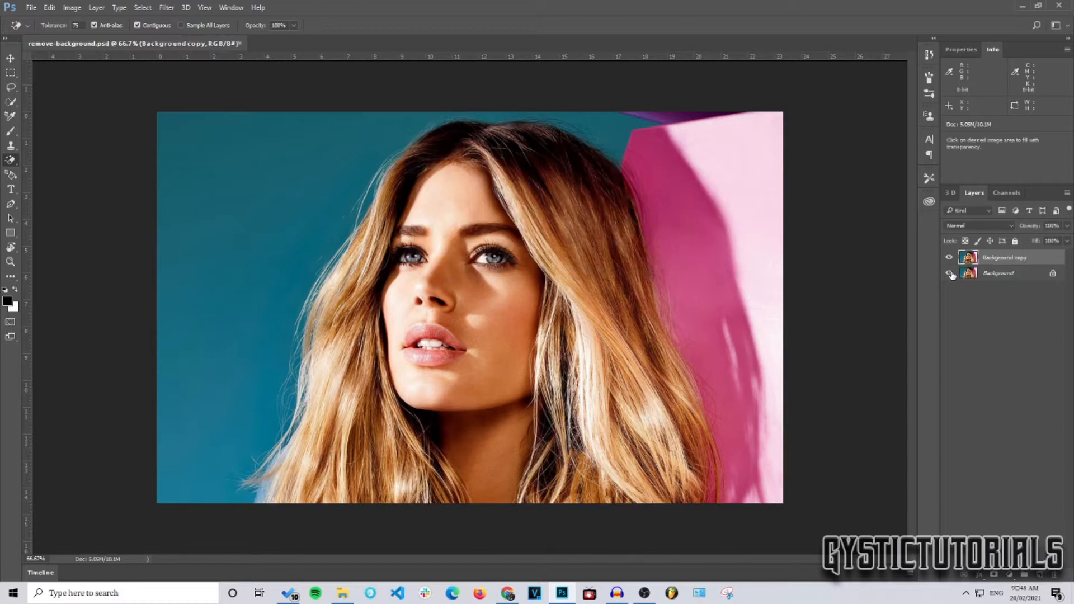
# Hide the original Background layer and keep the duplicate visible and selected
pyautogui.keyDown('alt'); pyautogui.click(952, 273); pyautogui.keyUp('alt')
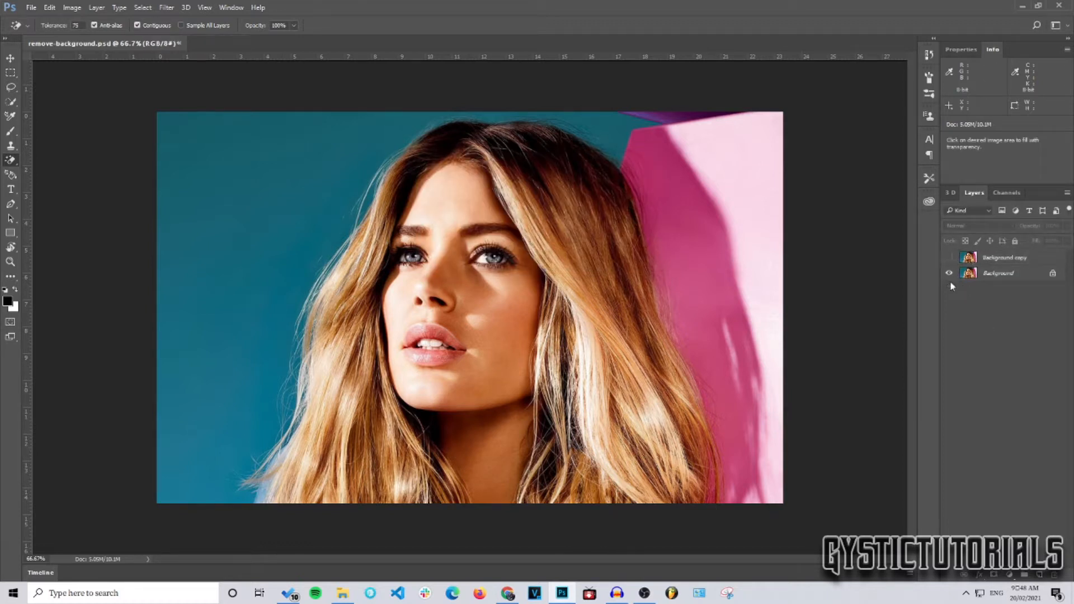
pyautogui.click(950, 273)
pyautogui.click(948, 257)
pyautogui.click(1001, 257)
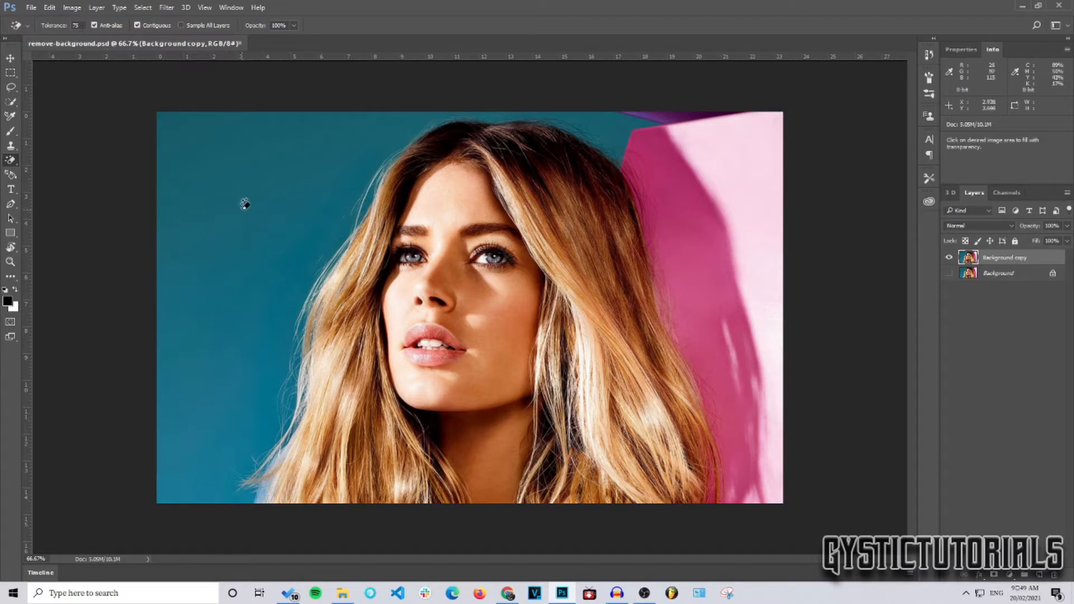
# Erase the teal, pink and purple background areas on the duplicate layer with the Magic Eraser at tolerance 75
pyautogui.click(244, 215)
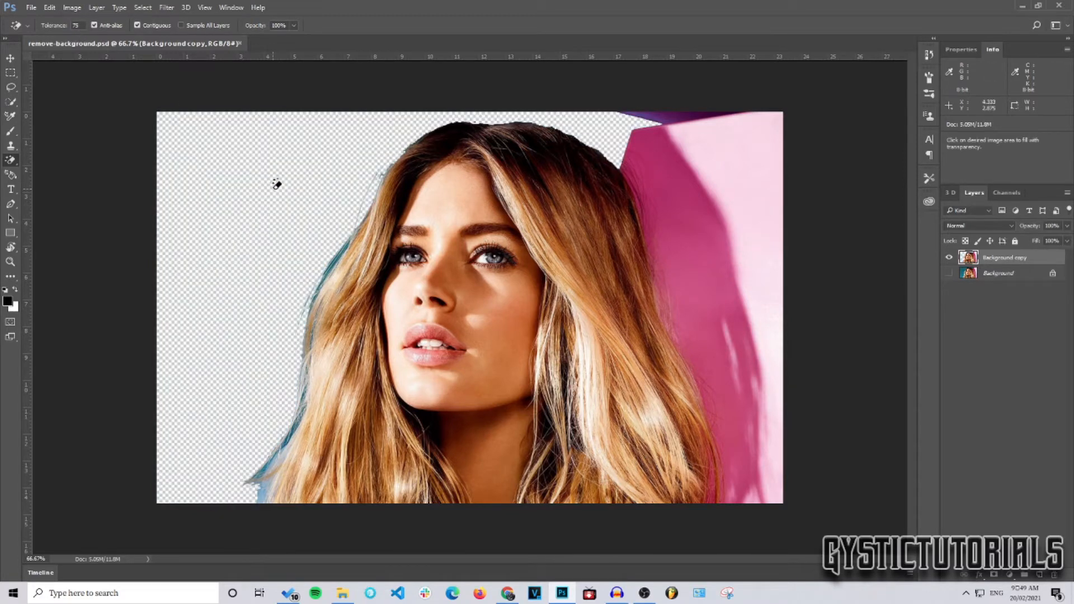
pyautogui.click(680, 218)
pyautogui.click(737, 193)
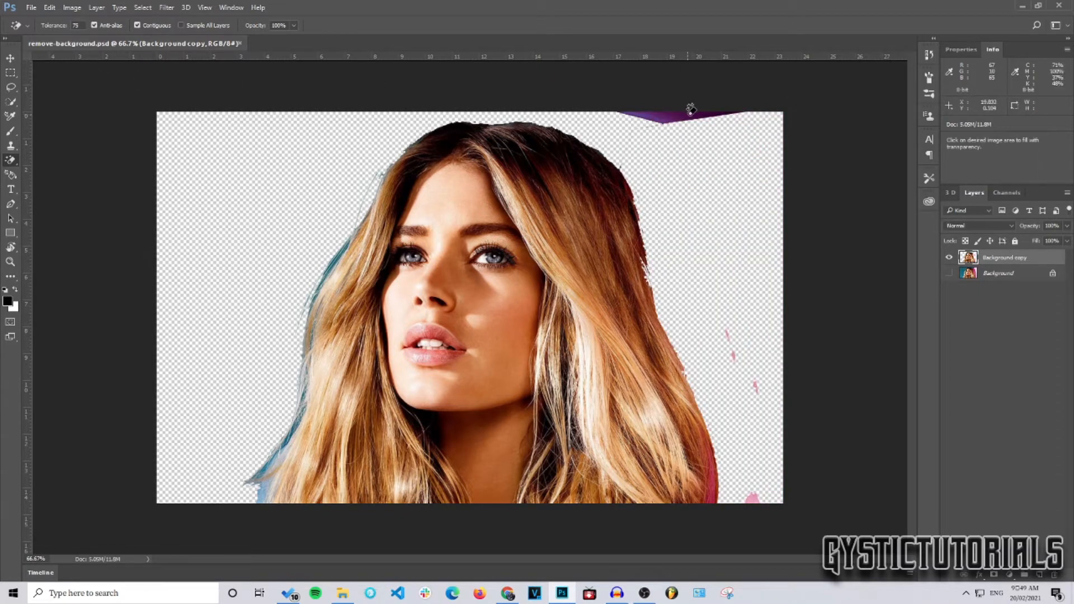
pyautogui.click(690, 111)
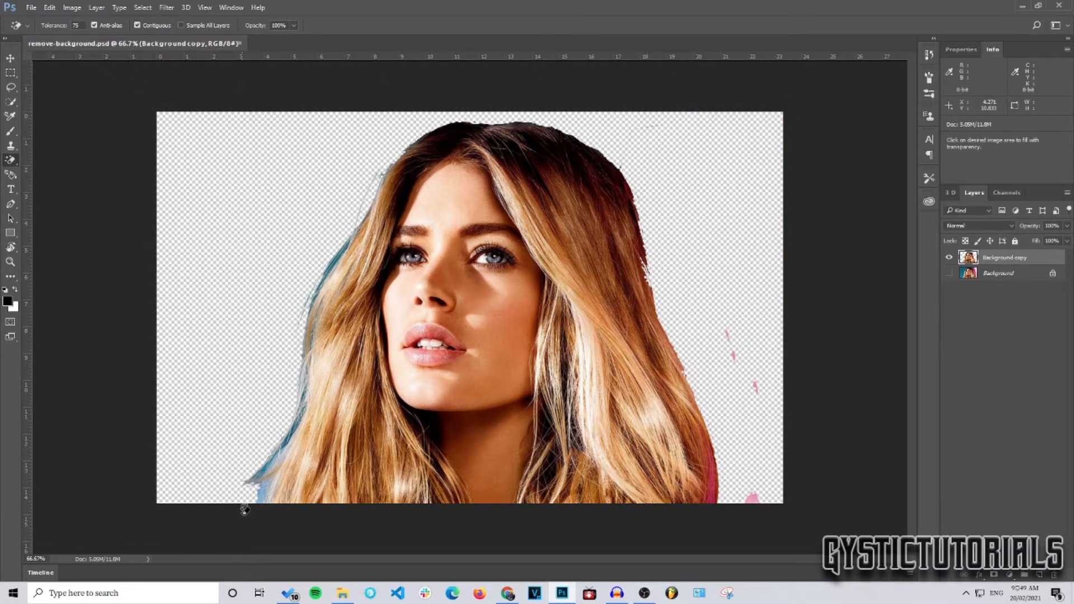
# Erase the leftover background specks and colour fringe around the hair using the standard Eraser with a much smaller brush
pyautogui.rightClick(19, 162)
pyautogui.click(56, 158)
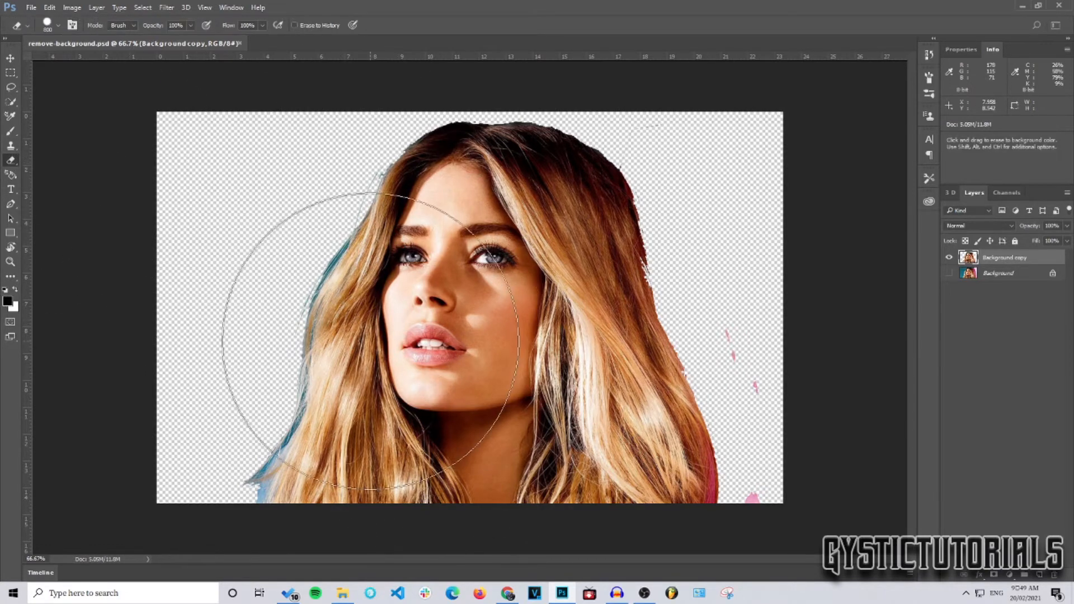
pyautogui.press('[')
pyautogui.press('[')
pyautogui.press('[')
pyautogui.press('[')
pyautogui.press('[')
pyautogui.press('[')
pyautogui.press('[')
pyautogui.press('[')
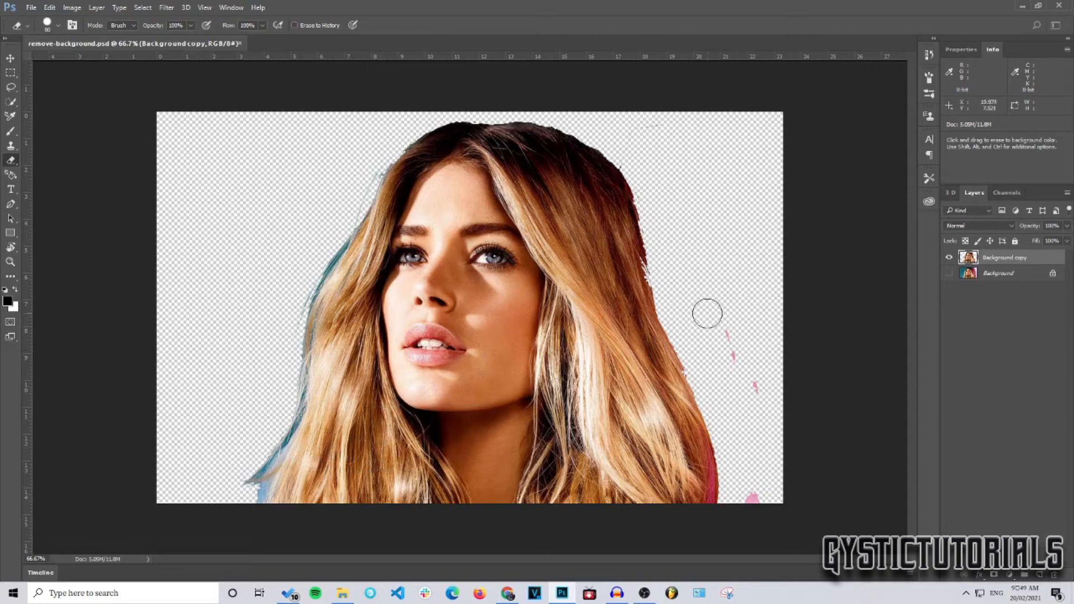
pyautogui.moveTo(708, 303)
pyautogui.mouseDown()
pyautogui.moveTo(757, 408)
pyautogui.moveTo(759, 397)
pyautogui.moveTo(757, 500)
pyautogui.moveTo(754, 511)
pyautogui.moveTo(725, 502)
pyautogui.mouseUp()
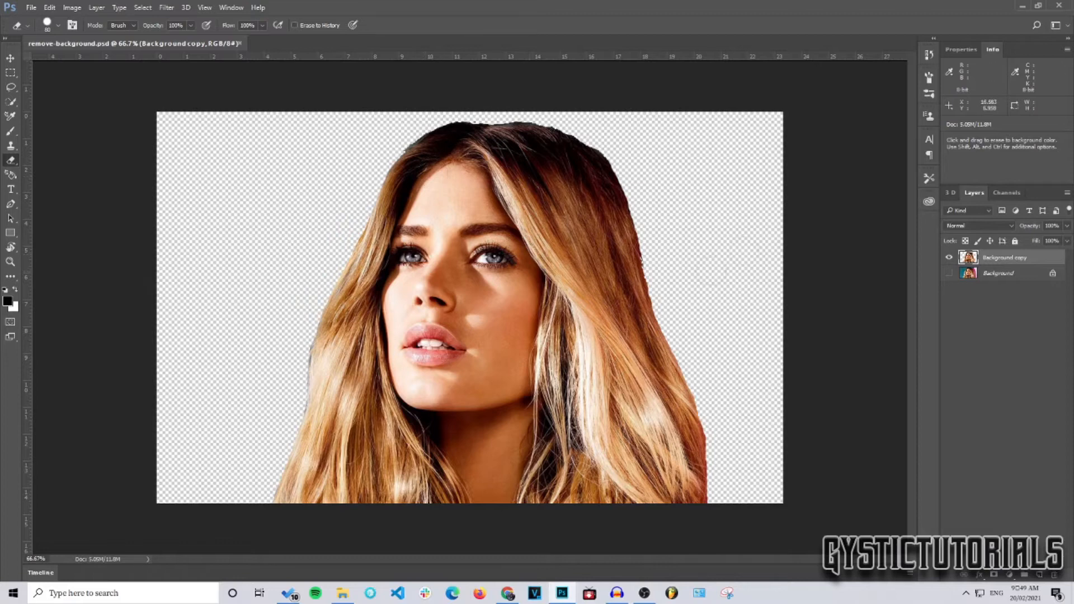
# Show the original Background layer again and keep the duplicate layer selected
pyautogui.click(1005, 273)
pyautogui.click(992, 261)
pyautogui.click(948, 273)
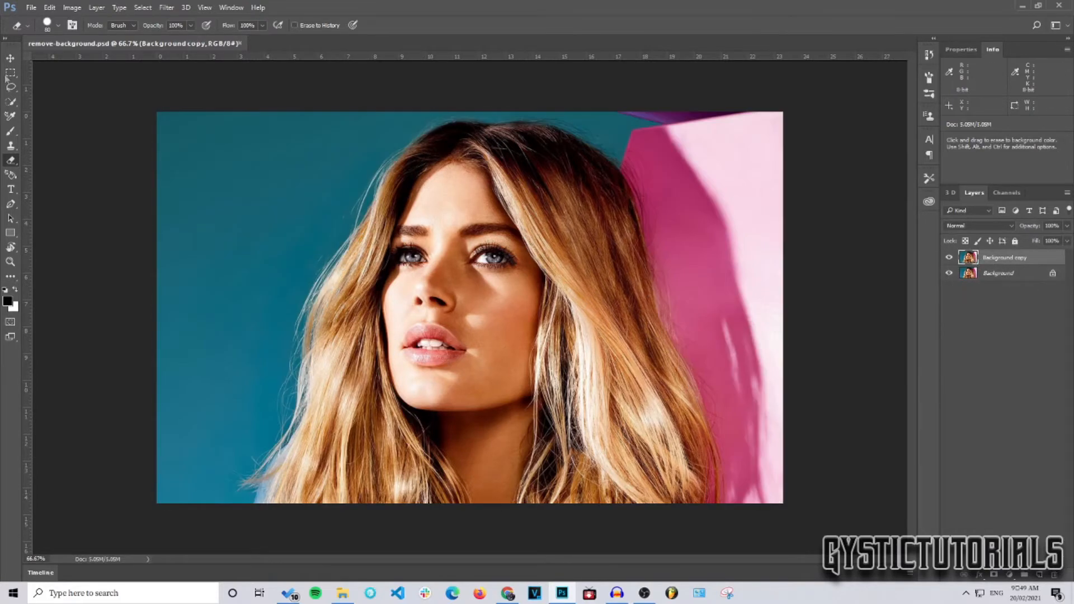
# Draw a freehand Lasso selection around the woman's hair outline, closing it along the lower edge of the photo
pyautogui.click(12, 88)
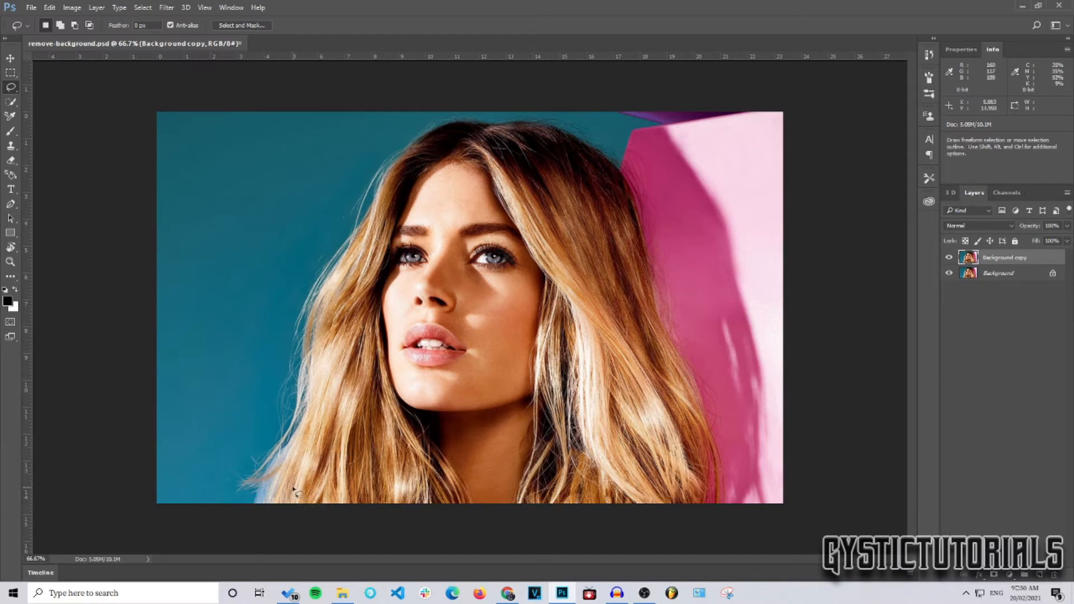
pyautogui.moveTo(265, 505)
pyautogui.mouseDown()
pyautogui.moveTo(311, 407)
pyautogui.moveTo(312, 334)
pyautogui.mouseUp()
pyautogui.moveTo(338, 274)
pyautogui.mouseDown()
pyautogui.moveTo(401, 164)
pyautogui.moveTo(456, 124)
pyautogui.moveTo(541, 123)
pyautogui.moveTo(604, 158)
pyautogui.moveTo(644, 228)
pyautogui.moveTo(705, 501)
pyautogui.mouseUp()
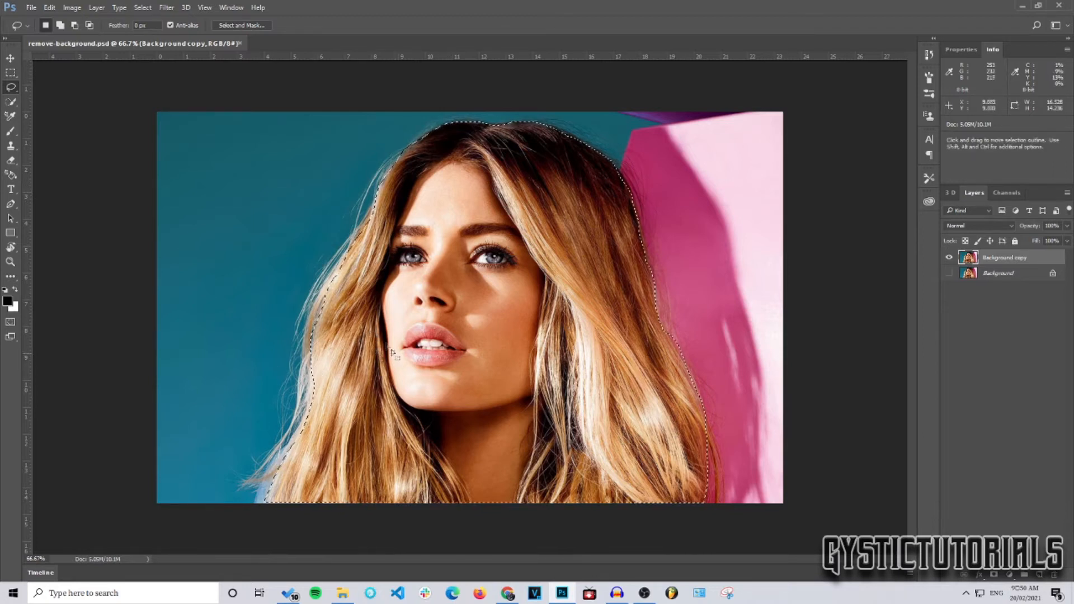
# Invert the lasso selection to delete the background around the woman, and clear the selection
pyautogui.click(142, 7)
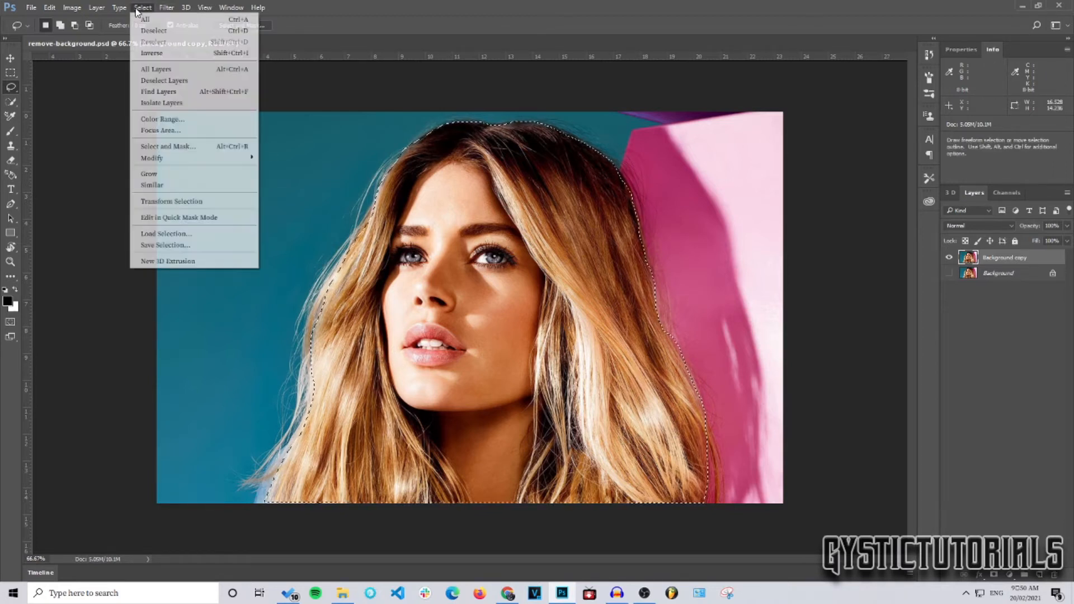
pyautogui.click(152, 53)
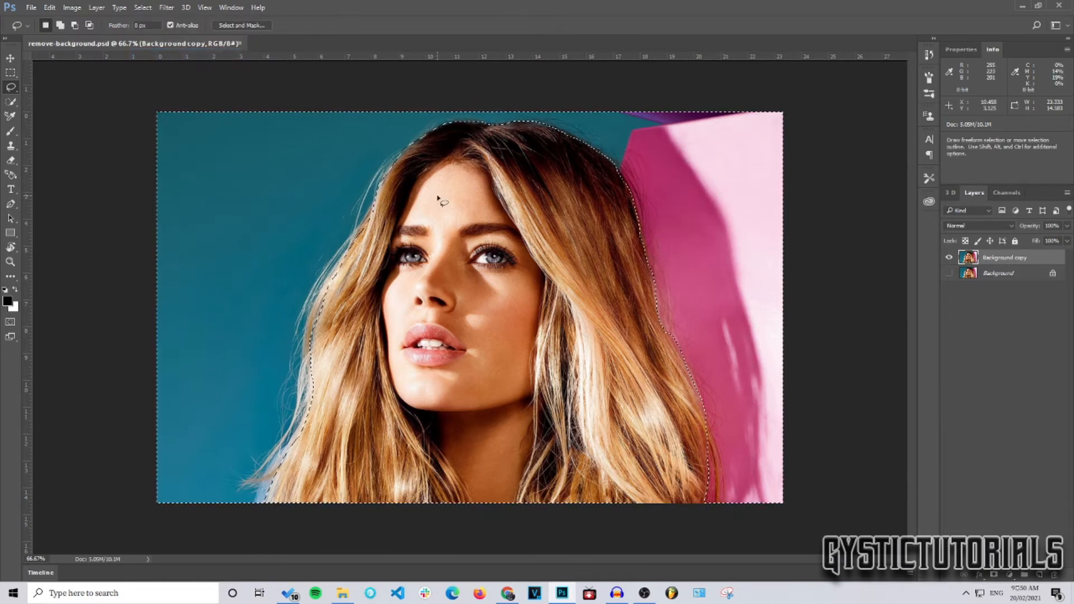
pyautogui.press('Delete')
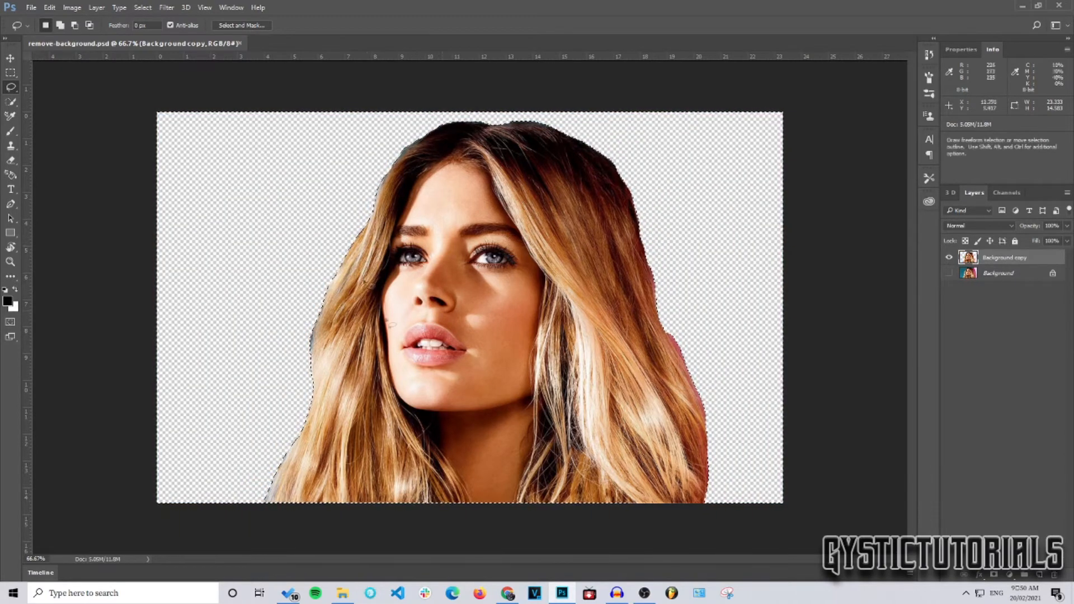
pyautogui.click(10, 57)
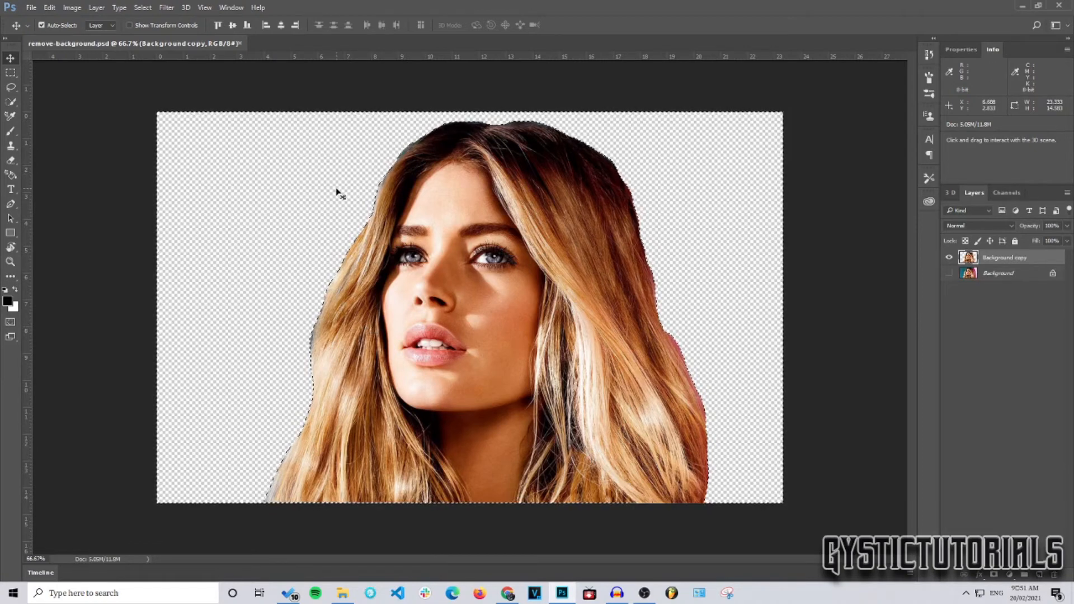
pyautogui.hotkey('ctrl', 'd')
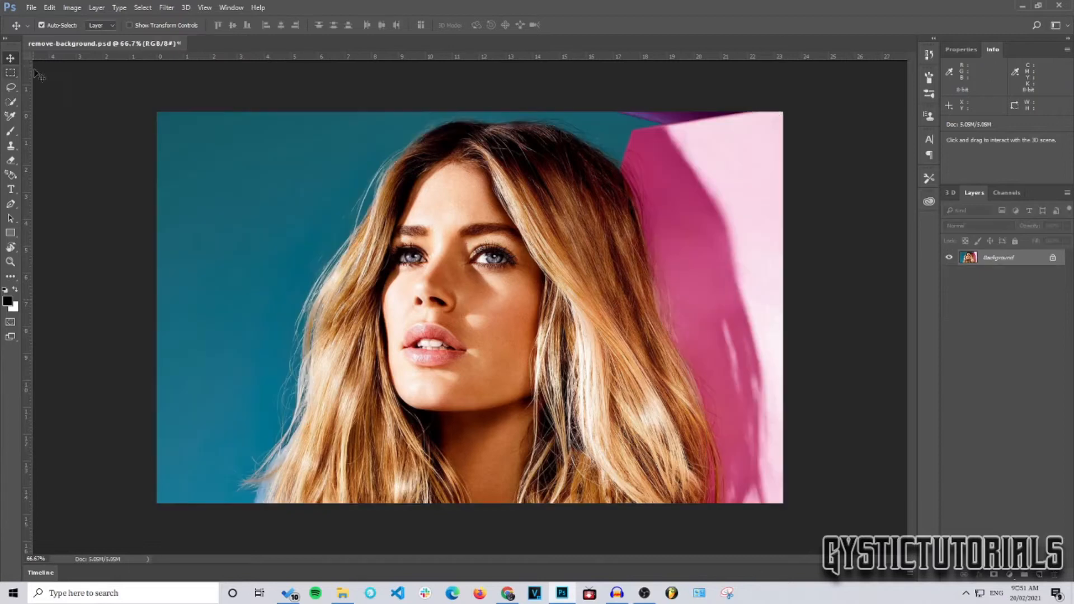
# Start a selection of the woman with the Quick Selection tool, covering the forehead and one side of the face
pyautogui.moveTo(10, 102); pyautogui.dragTo(41, 108)
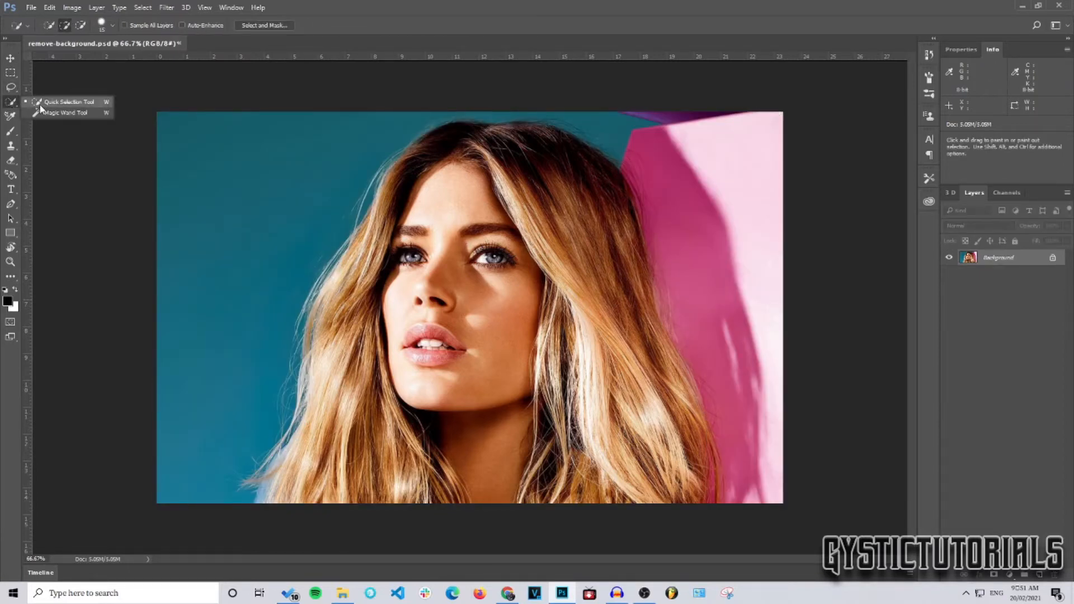
pyautogui.click(46, 106)
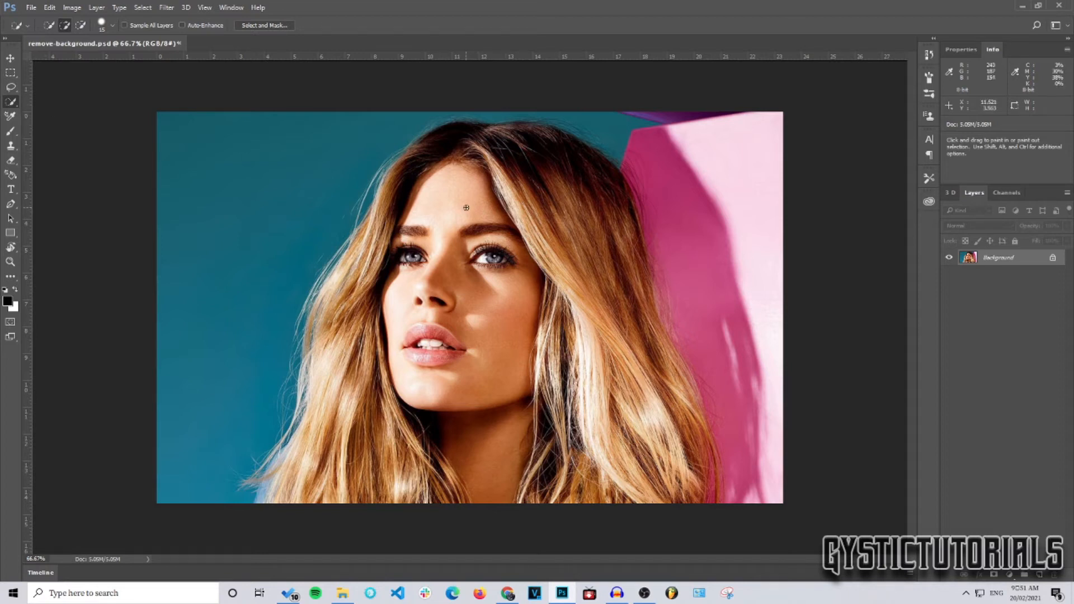
pyautogui.moveTo(464, 205); pyautogui.dragTo(454, 239)
pyautogui.moveTo(411, 258); pyautogui.dragTo(402, 389)
# Enlarge the Quick Selection brush to 300 and add the chin and lower face to the selection
pyautogui.press(']')
pyautogui.press(']')
pyautogui.press(']')
pyautogui.press(']')
pyautogui.press(']')
pyautogui.press(']')
pyautogui.press(']')
pyautogui.press(']')
pyautogui.press(']')
pyautogui.press(']')
pyautogui.press(']')
pyautogui.press(']')
pyautogui.press(']')
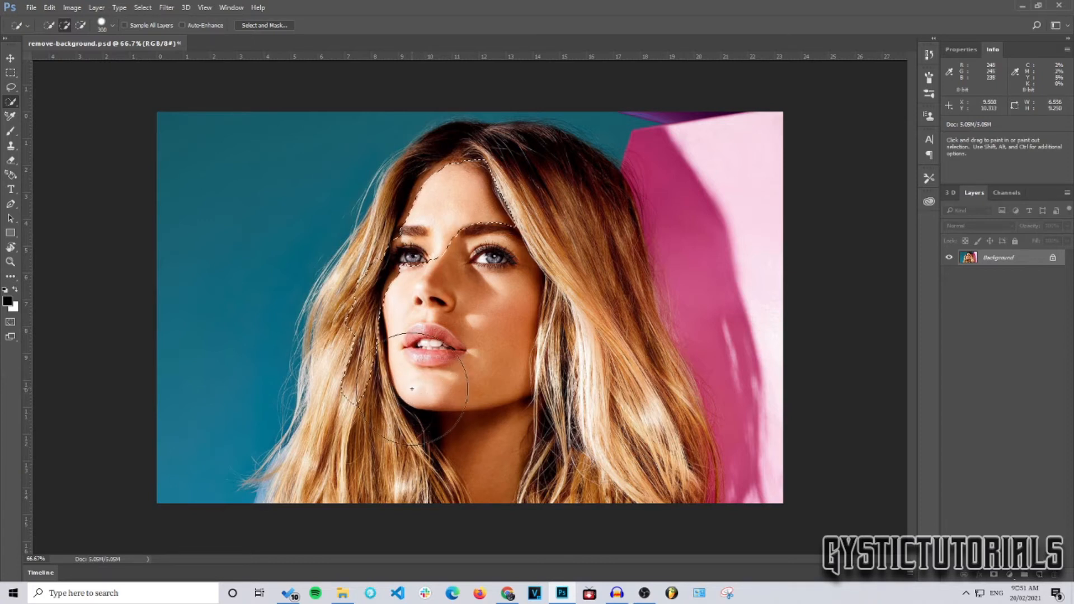
pyautogui.moveTo(412, 388)
pyautogui.mouseDown()
pyautogui.moveTo(442, 436)
pyautogui.moveTo(472, 367)
pyautogui.mouseUp()
# Extend the quick selection over the neck and hair up to the crown using a smaller brush
pyautogui.press('[')
pyautogui.press('[')
pyautogui.press('[')
pyautogui.press('[')
pyautogui.moveTo(560, 421)
pyautogui.mouseDown()
pyautogui.moveTo(644, 418)
pyautogui.moveTo(661, 442)
pyautogui.moveTo(596, 371)
pyautogui.moveTo(582, 310)
pyautogui.moveTo(521, 180)
pyautogui.moveTo(679, 450)
pyautogui.moveTo(683, 475)
pyautogui.moveTo(667, 470)
pyautogui.moveTo(678, 487)
pyautogui.moveTo(689, 447)
pyautogui.moveTo(630, 159)
pyautogui.moveTo(578, 149)
pyautogui.moveTo(596, 124)
pyautogui.moveTo(610, 165)
pyautogui.mouseUp()
# Subtract the stray background areas above the head and along the hair edges from the selection with a smaller brush
pyautogui.press('[')
pyautogui.press('[')
pyautogui.press('[')
pyautogui.press('[')
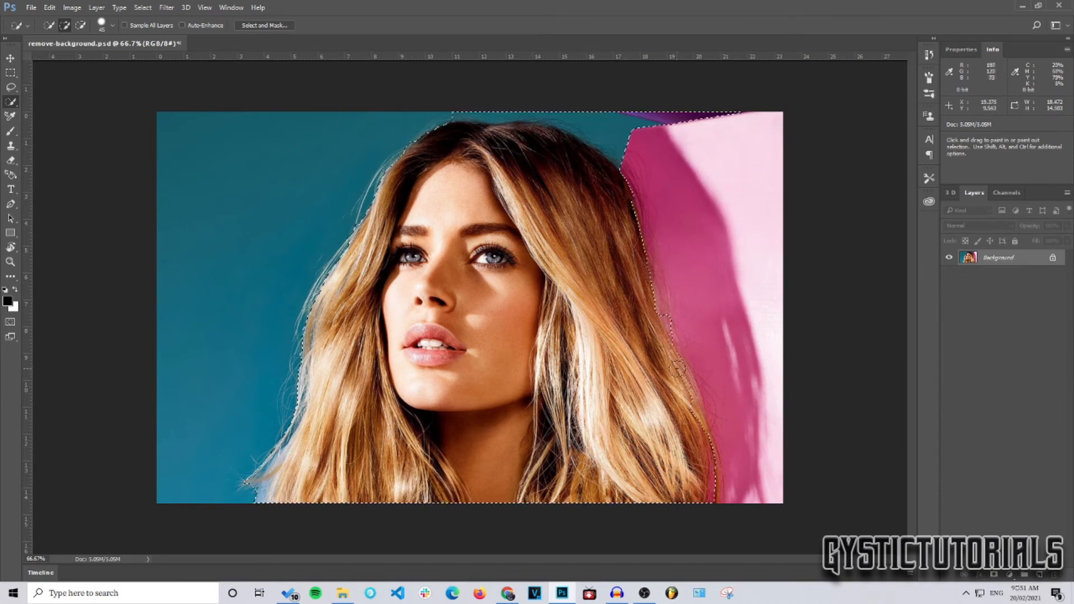
pyautogui.click(81, 27)
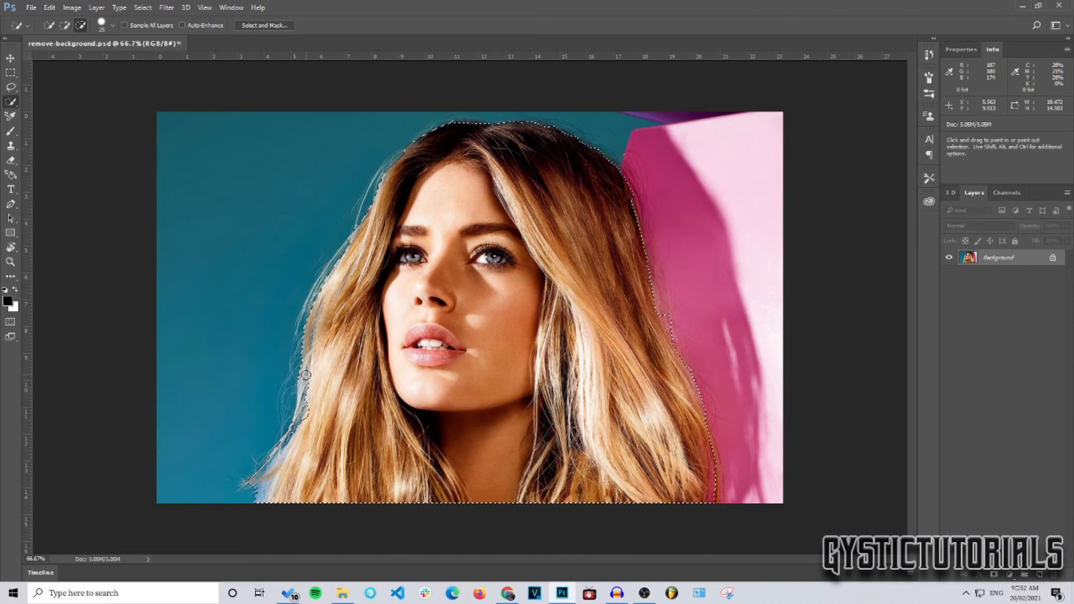
pyautogui.moveTo(306, 374); pyautogui.dragTo(306, 369)
# Invert the quick selection to remove the background from the photo layer, and deselect
pyautogui.click(143, 9)
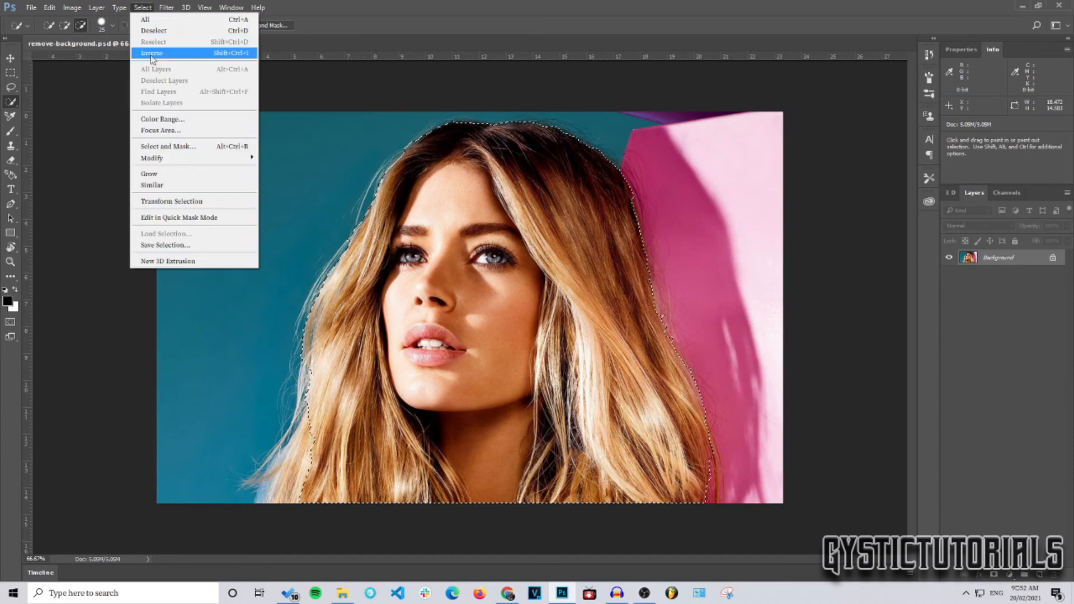
pyautogui.click(153, 53)
pyautogui.hotkey('shift', 'F5')
pyautogui.click(613, 174)
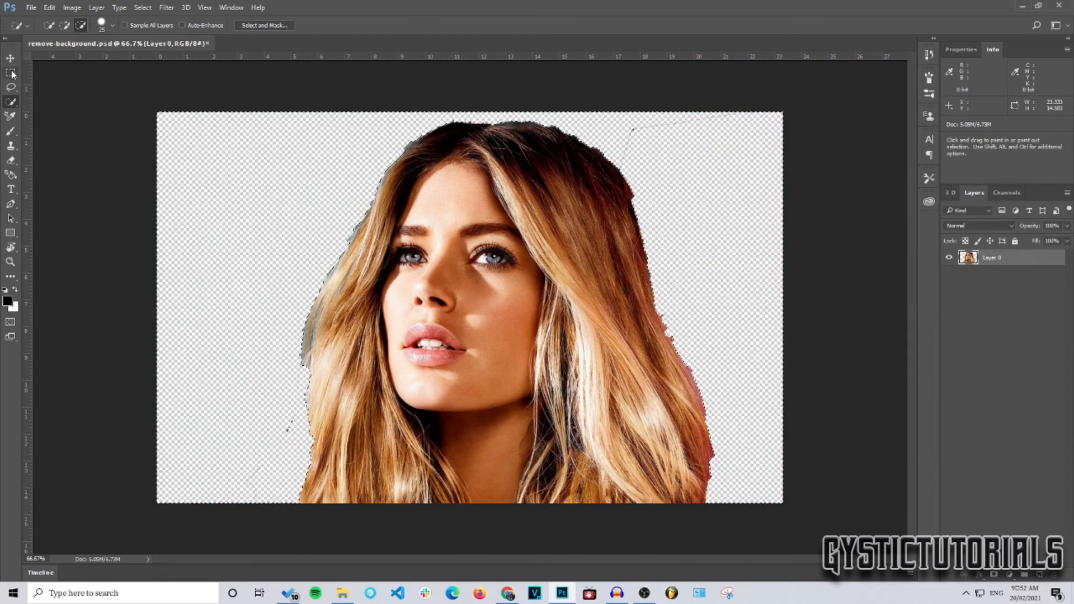
pyautogui.click(14, 62)
pyautogui.hotkey('ctrl', 'd')
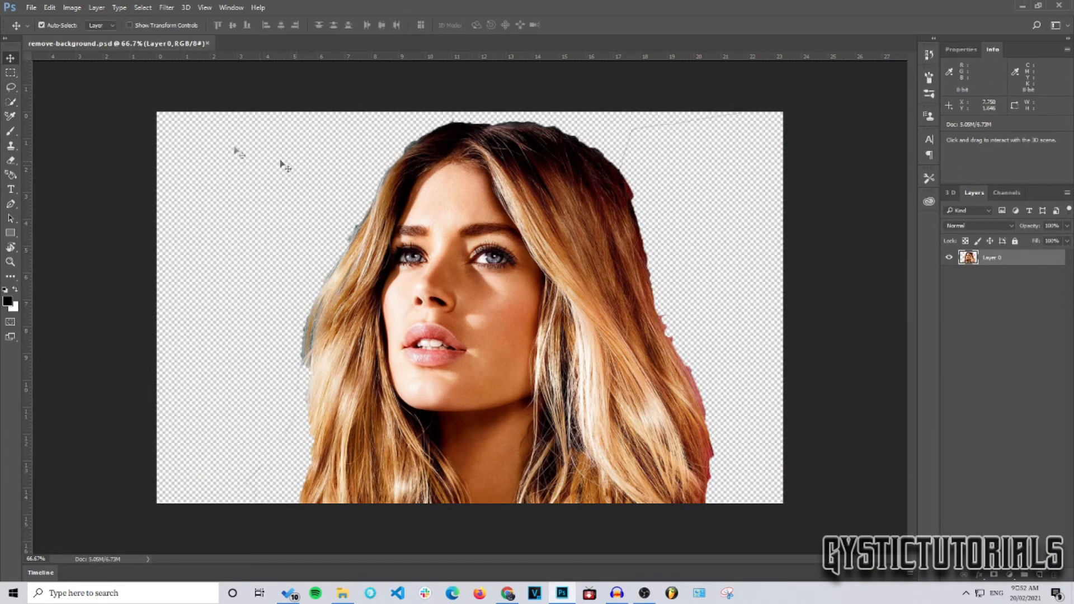
# Erase the leftover blue fringe along the left edge of the hair with the Eraser tool
pyautogui.click(11, 160)
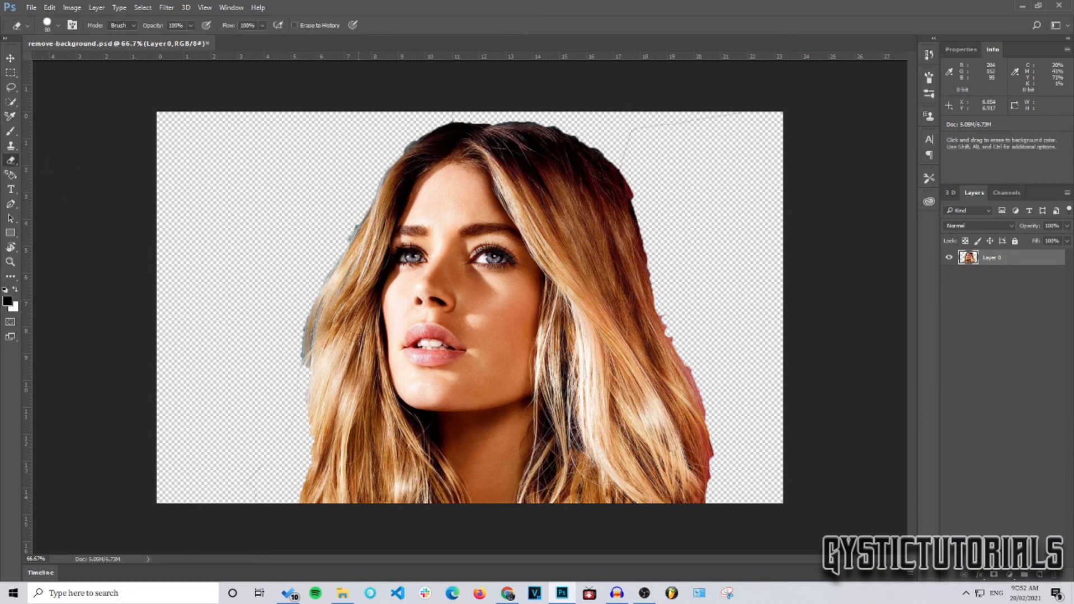
pyautogui.moveTo(296, 369); pyautogui.dragTo(311, 300)
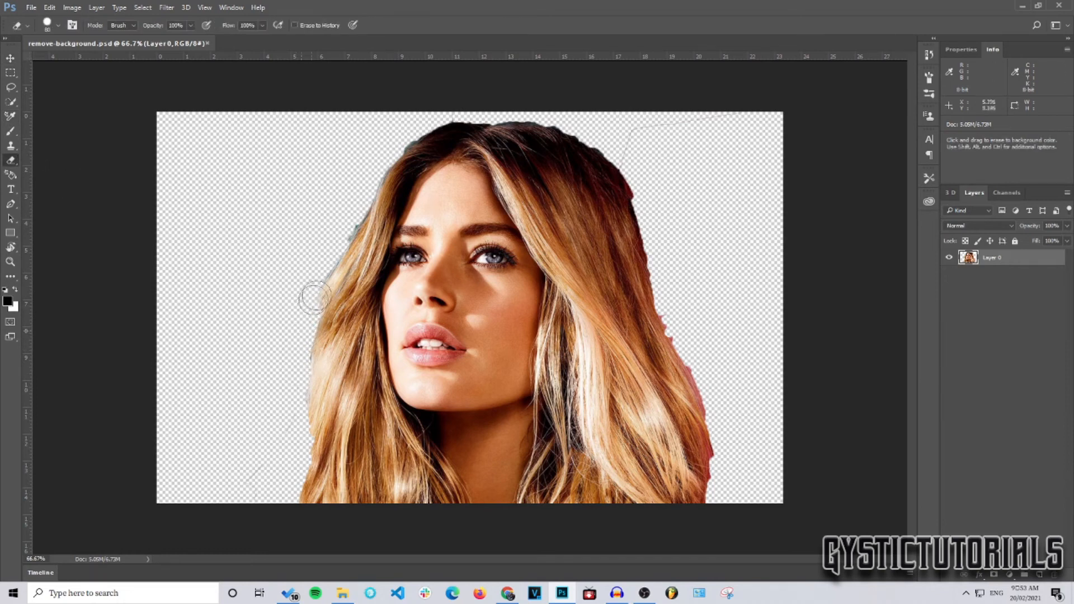